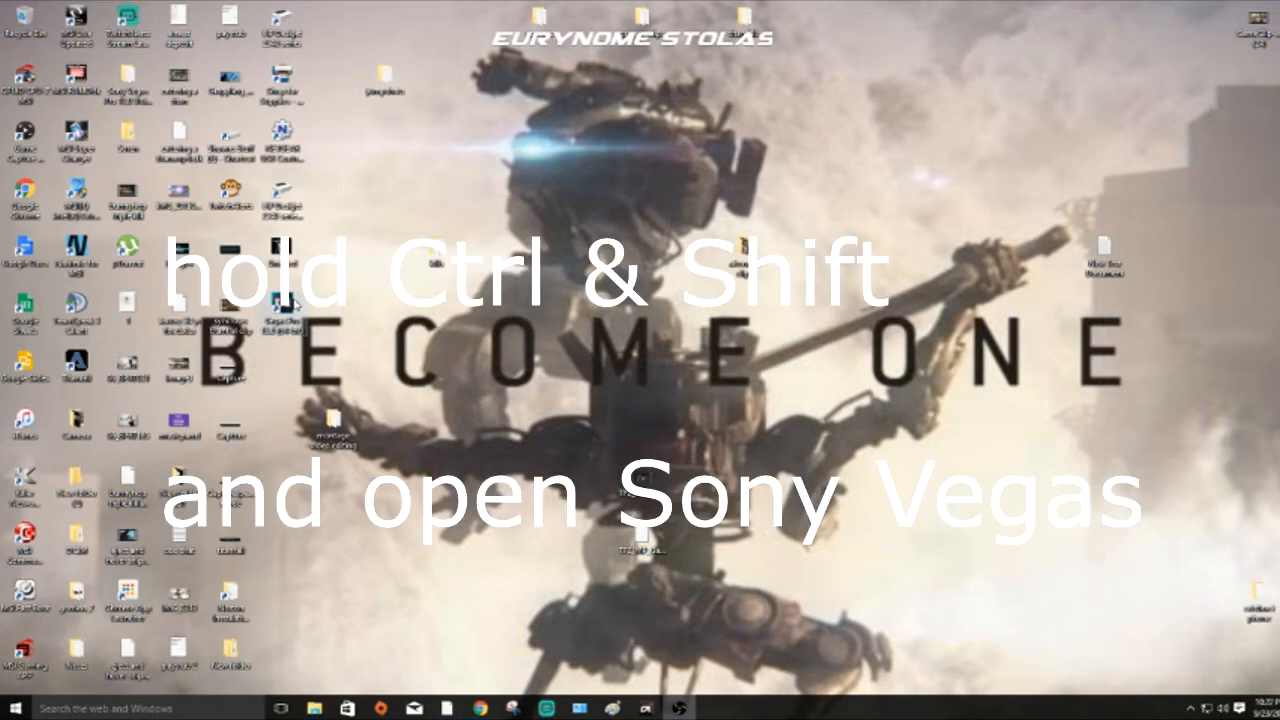
Launch Vegas Pro into the reset-preferences prompt and tick 'Delete all cached application data'.
double_click(282, 315, "ctrl+shift")
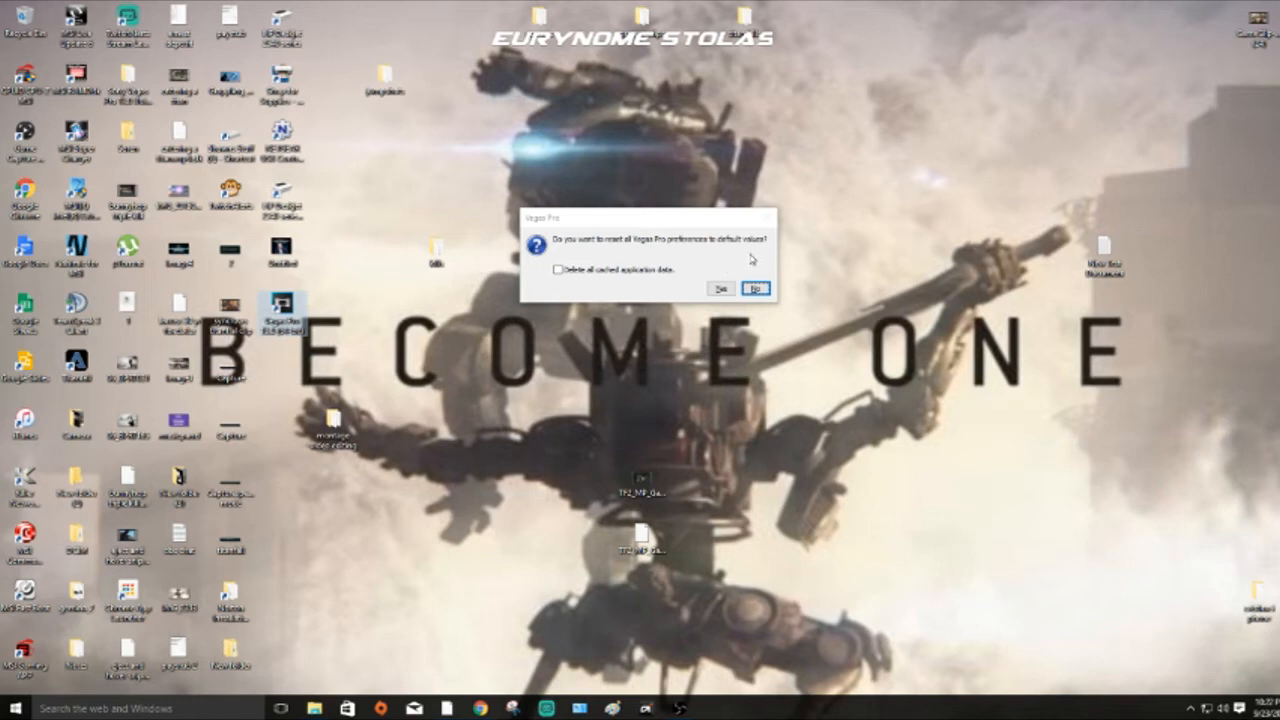
left_click(558, 270)
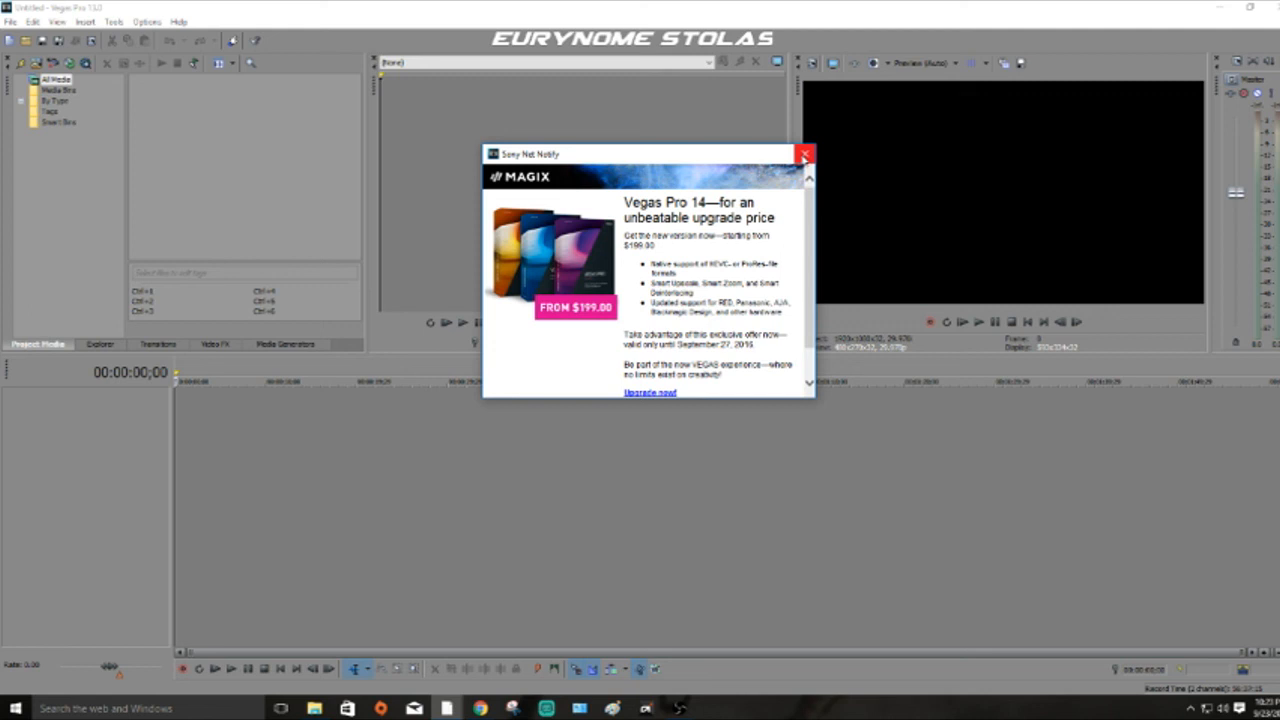
Dismiss the Sony Net Notify upgrade advertisement over the empty untitled project.
left_click(804, 155)
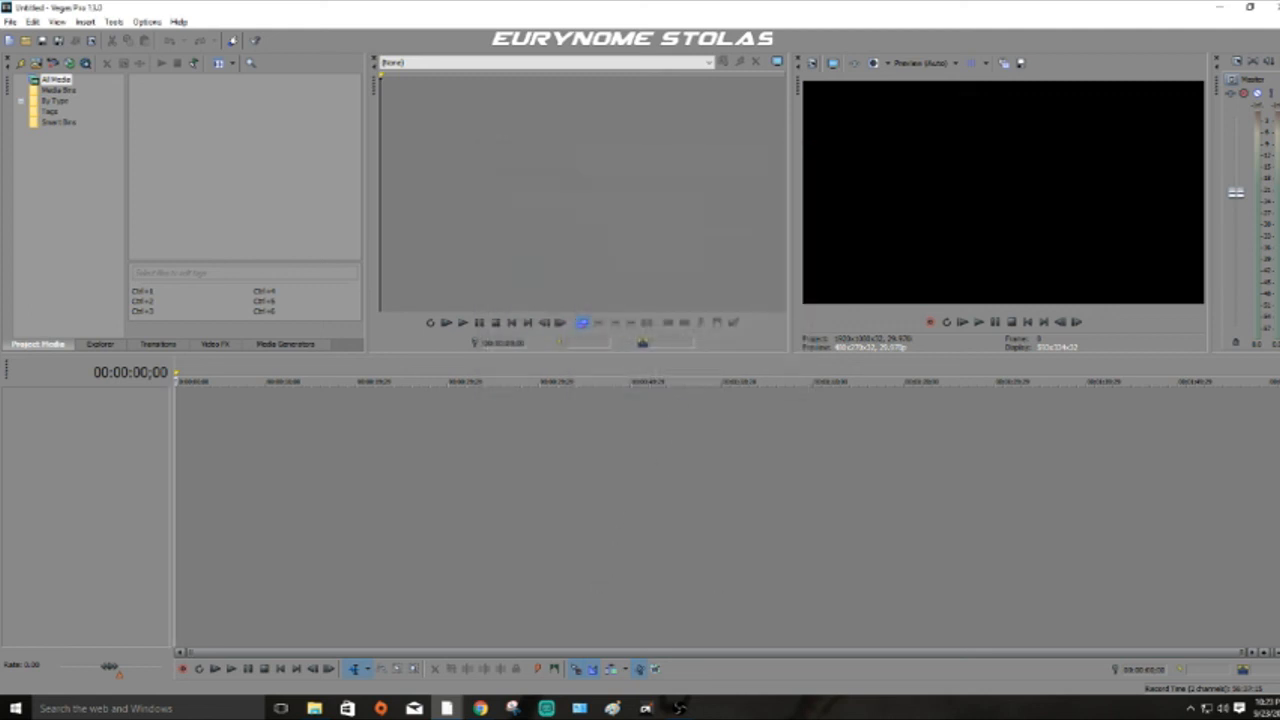